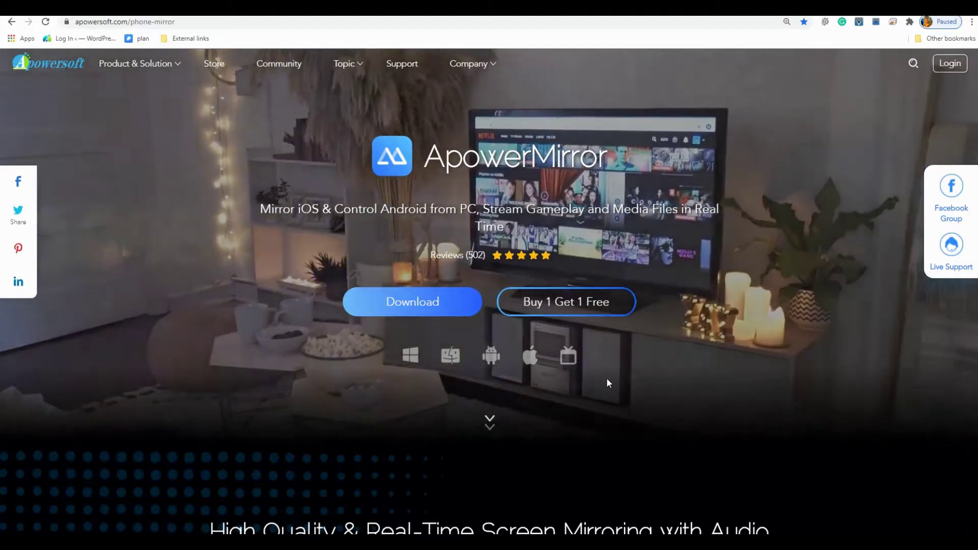
{"action": "scroll", "coordinate": [597, 402], "scroll_direction": "down", "scroll_amount": 4}
{"action": "scroll", "coordinate": [595, 401], "scroll_direction": "down", "scroll_amount": 9}
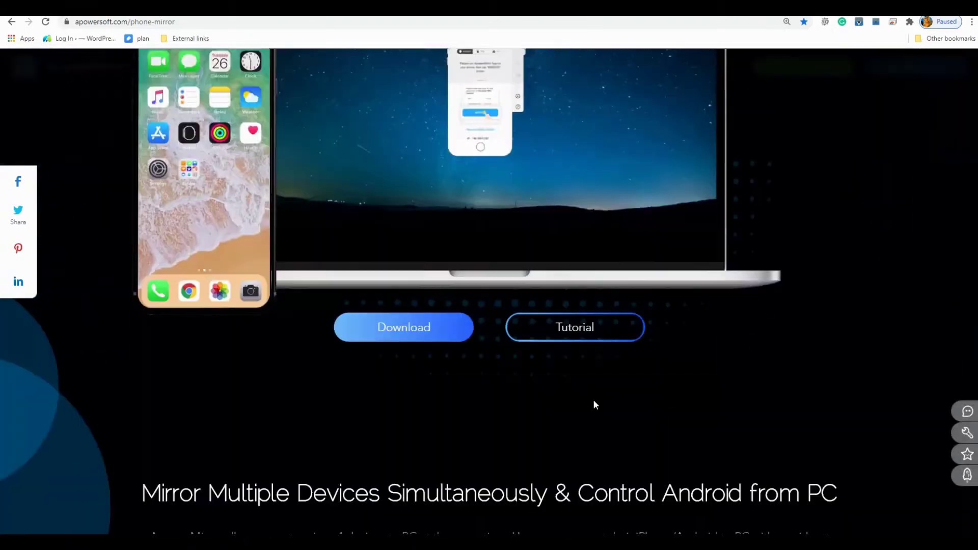
{"action": "scroll", "coordinate": [593, 400], "scroll_direction": "down", "scroll_amount": 5}
{"action": "scroll", "coordinate": [593, 403], "scroll_direction": "down", "scroll_amount": 6}
{"action": "scroll", "coordinate": [593, 403], "scroll_direction": "down", "scroll_amount": 1}
{"action": "scroll", "coordinate": [591, 403], "scroll_direction": "down", "scroll_amount": 5}
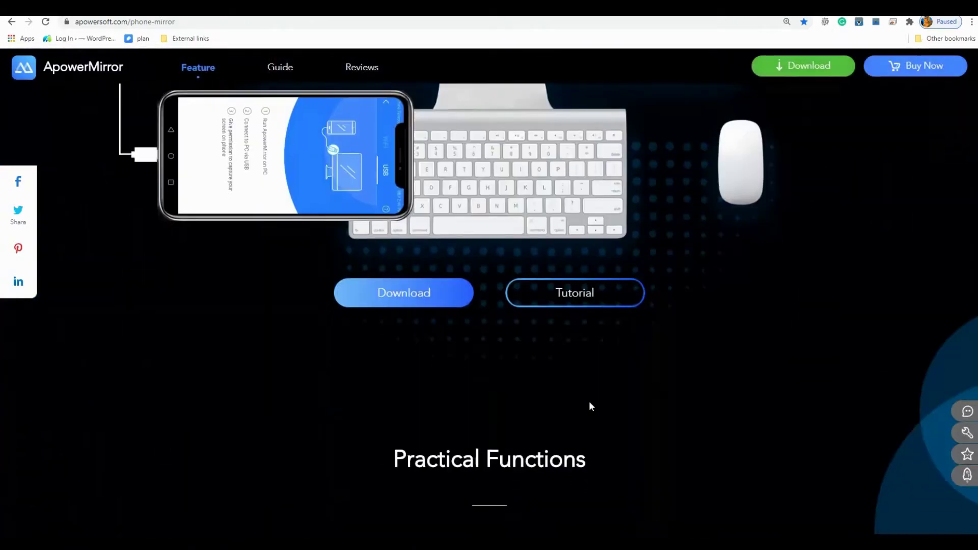
{"action": "scroll", "coordinate": [590, 405], "scroll_direction": "down", "scroll_amount": 4}
{"action": "scroll", "coordinate": [588, 402], "scroll_direction": "down", "scroll_amount": 3}
{"action": "scroll", "coordinate": [589, 401], "scroll_direction": "up", "scroll_amount": 10}
{"action": "scroll", "coordinate": [589, 401], "scroll_direction": "up", "scroll_amount": 4}
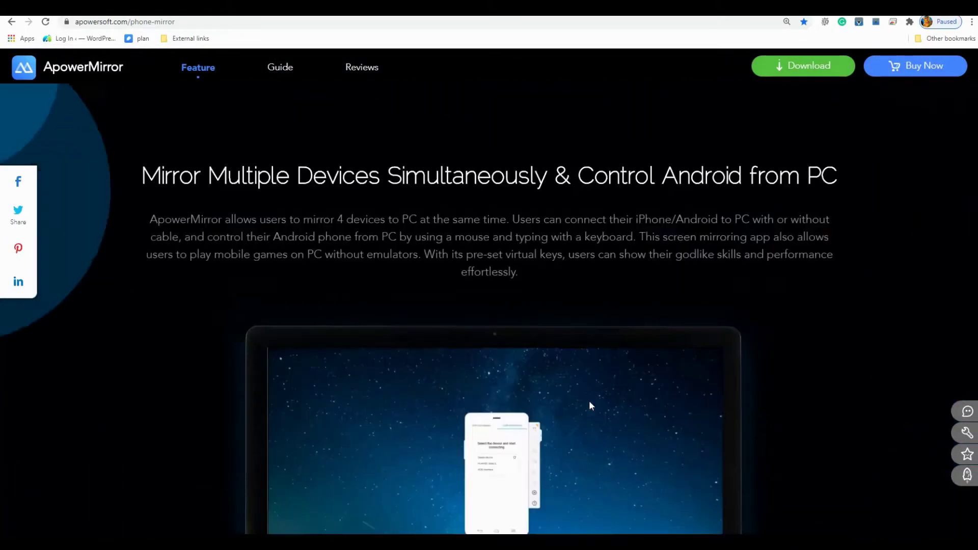
{"action": "scroll", "coordinate": [590, 401], "scroll_direction": "down", "scroll_amount": 5}
{"action": "scroll", "coordinate": [590, 400], "scroll_direction": "up", "scroll_amount": 20}
{"action": "scroll", "coordinate": [560, 395], "scroll_direction": "up", "scroll_amount": 3}
{"action": "scroll", "coordinate": [541, 390], "scroll_direction": "up", "scroll_amount": 3}
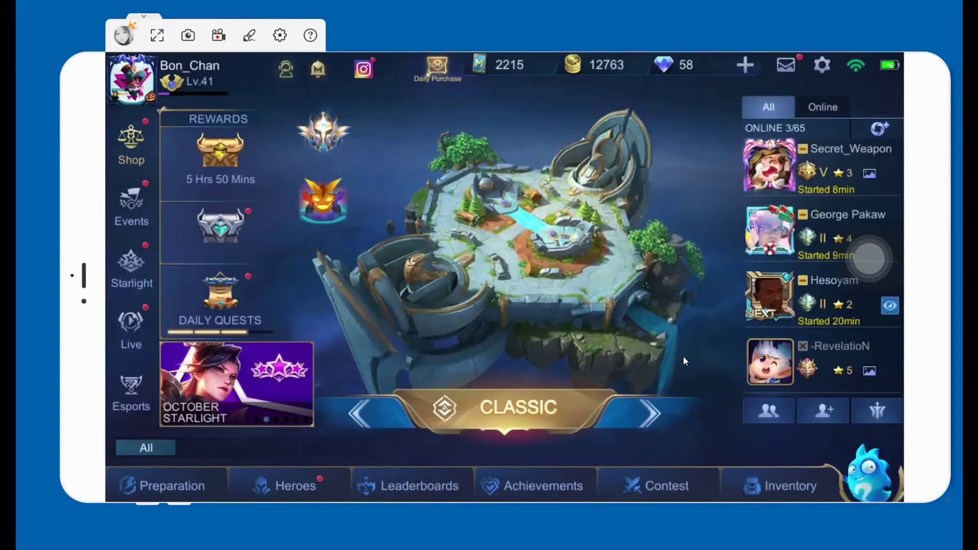
Start a Custom match as Wanwan against the computer, then launch OBS Studio from Windows search.
{"action": "left_click", "coordinate": [684, 357]}
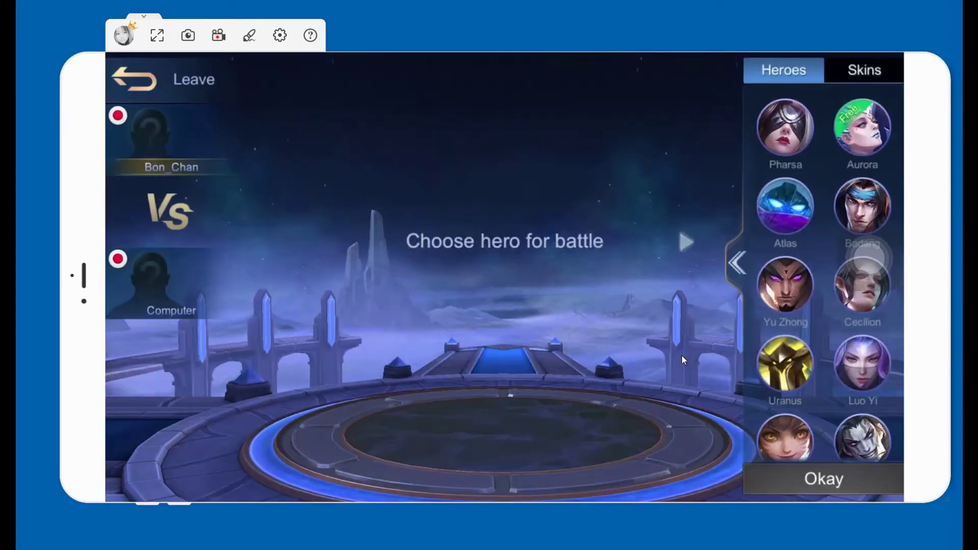
{"action": "scroll", "coordinate": [824, 337], "scroll_direction": "down", "scroll_amount": 3}
{"action": "left_click", "coordinate": [785, 293]}
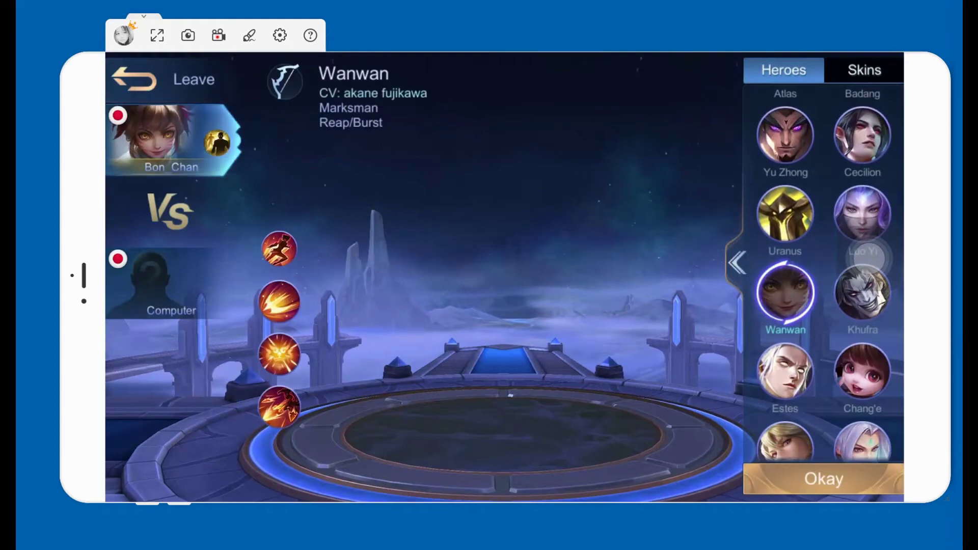
{"action": "key", "text": "super"}
{"action": "type", "text": "obs"}
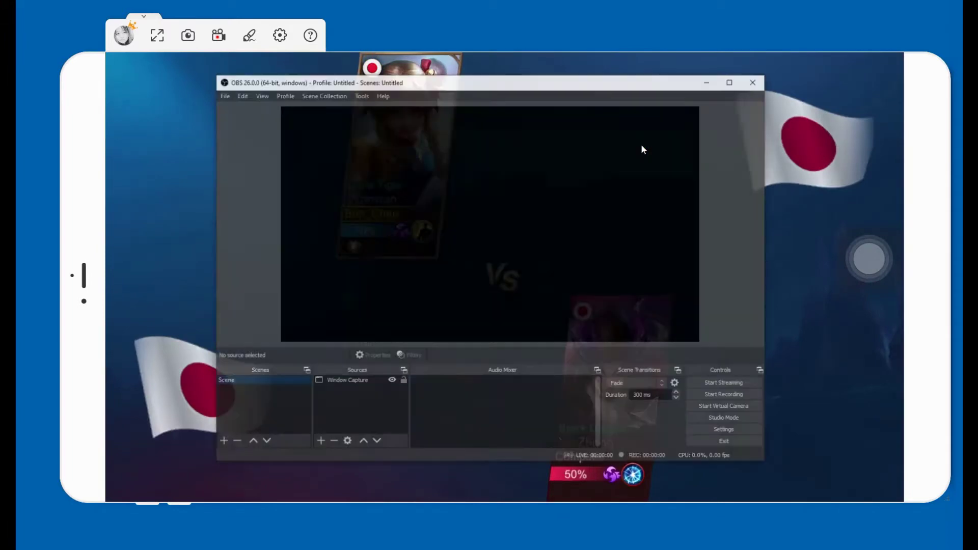
Fit the game capture inside the canvas and add a Window Capture named 'Mobile legends Streaming'.
{"action": "mouse_move", "coordinate": [633, 175]}
{"action": "left_mouse_down"}
{"action": "mouse_move", "coordinate": [559, 190]}
{"action": "mouse_move", "coordinate": [456, 169]}
{"action": "mouse_move", "coordinate": [475, 166]}
{"action": "left_mouse_up"}
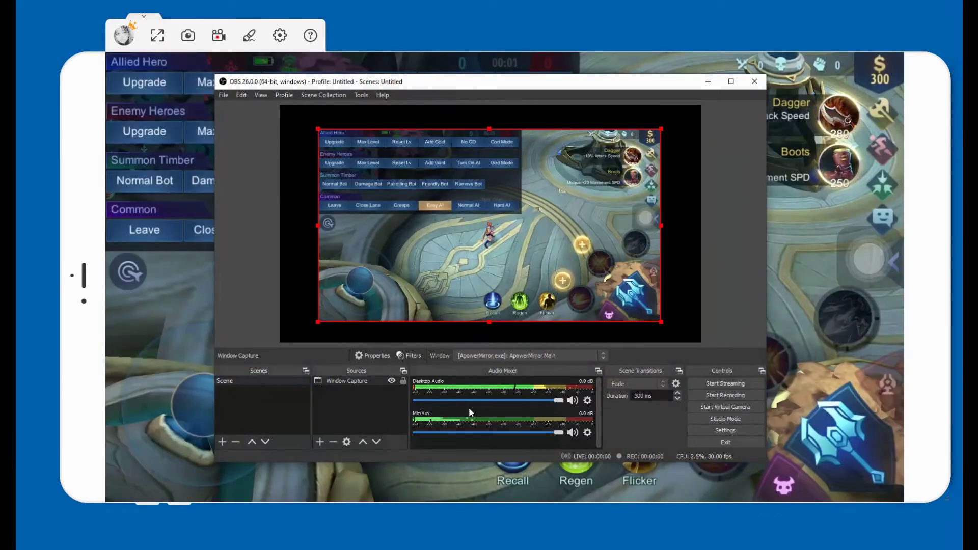
{"action": "left_click", "coordinate": [321, 441]}
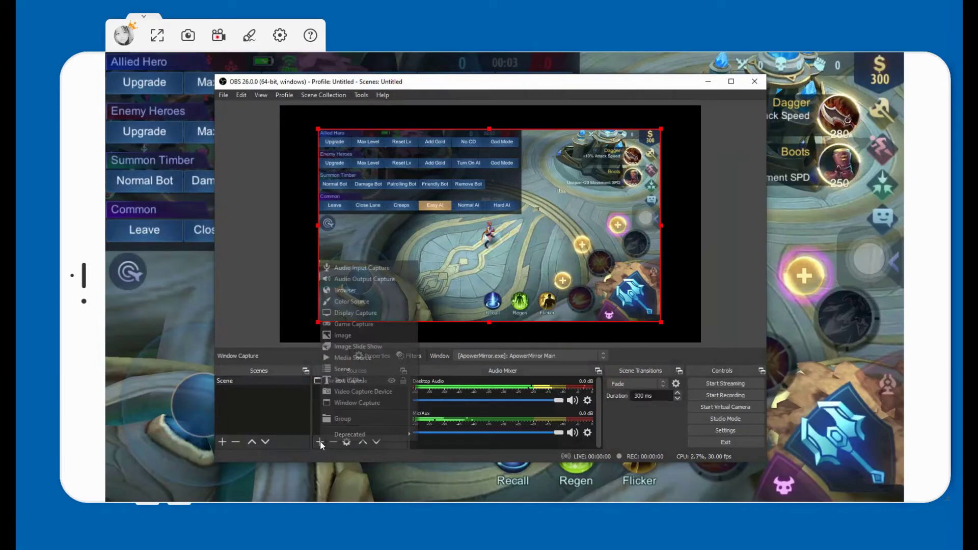
{"action": "left_click", "coordinate": [336, 404]}
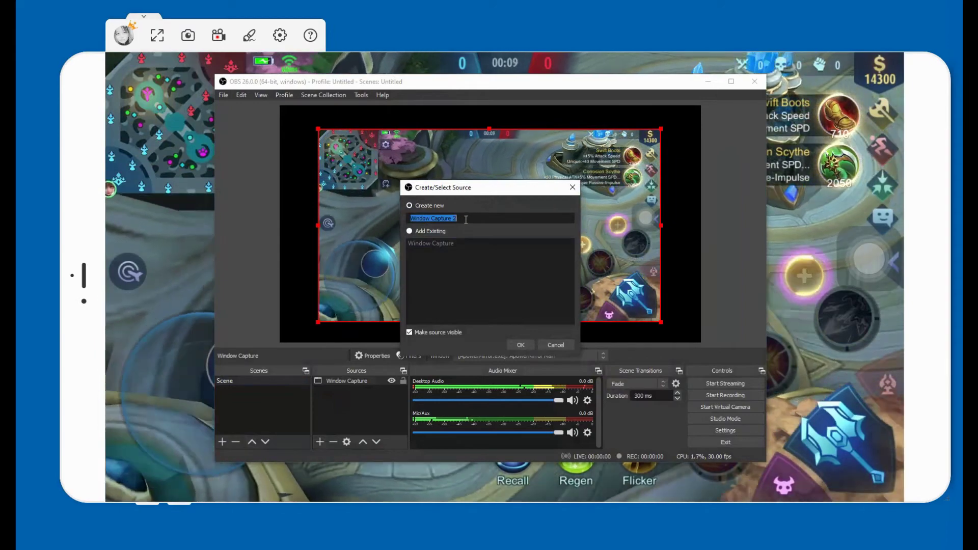
{"action": "type", "text": "Mob"}
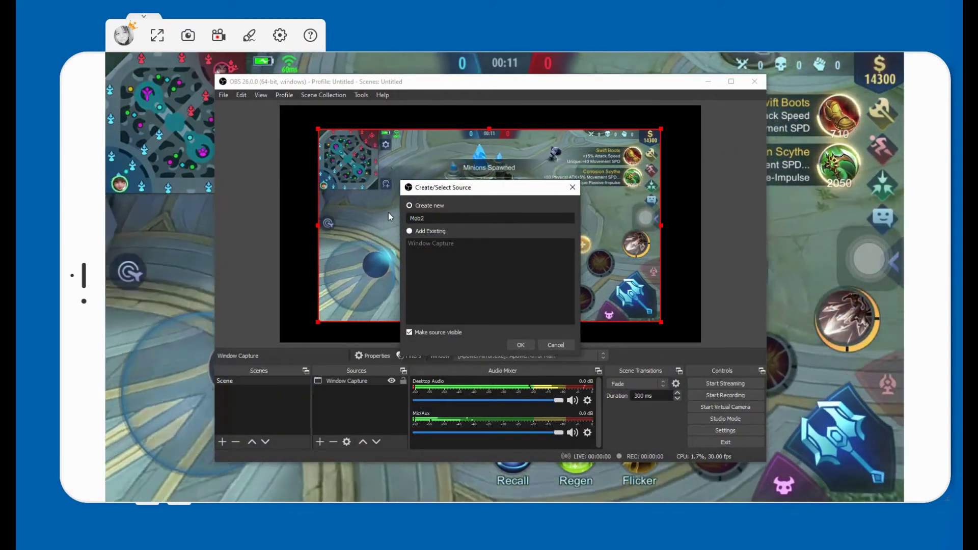
{"action": "type", "text": "ile leg"}
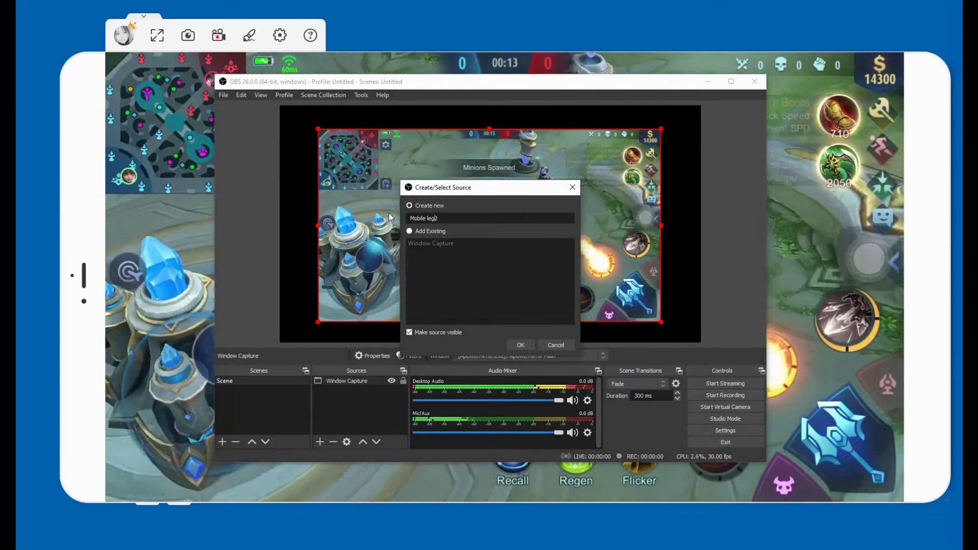
{"action": "type", "text": "ends"}
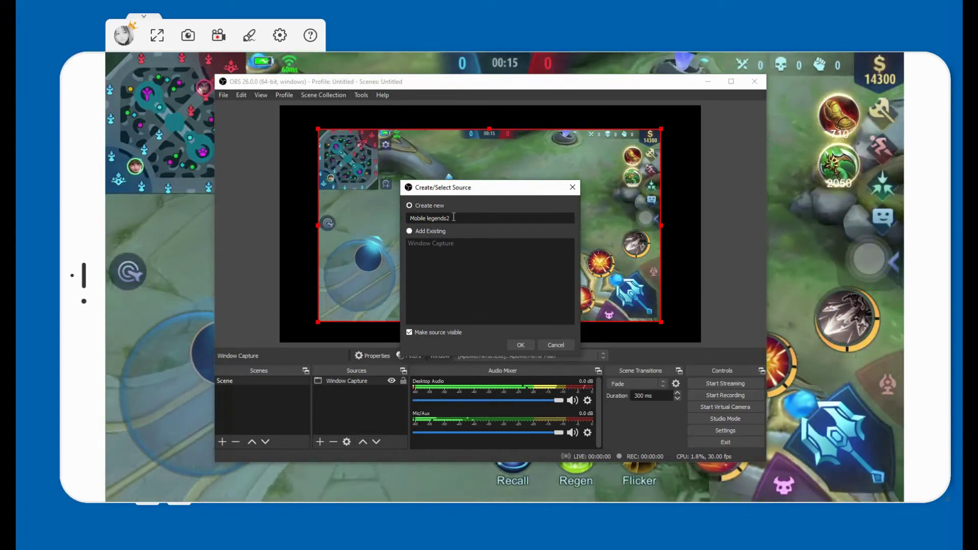
{"action": "key", "text": "Delete"}
{"action": "type", "text": "S"}
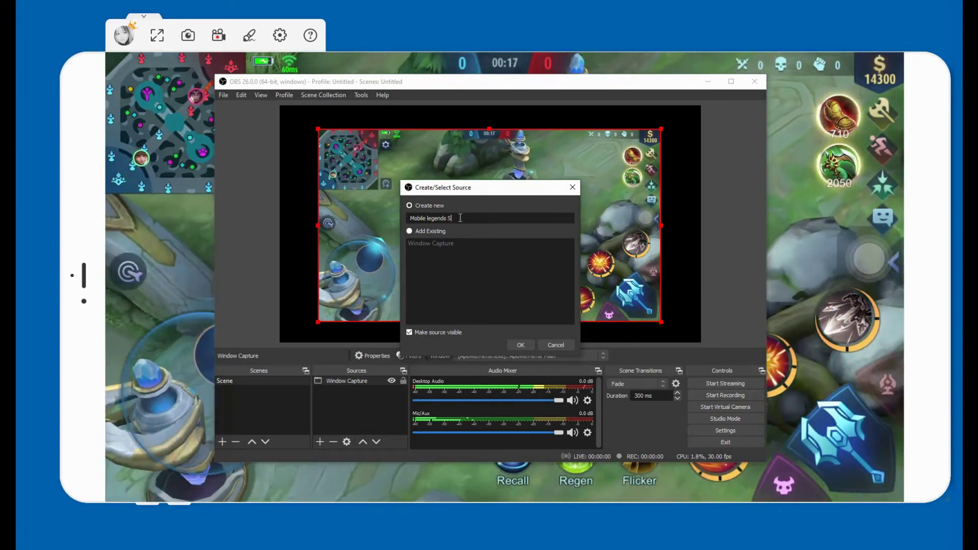
{"action": "type", "text": "treami"}
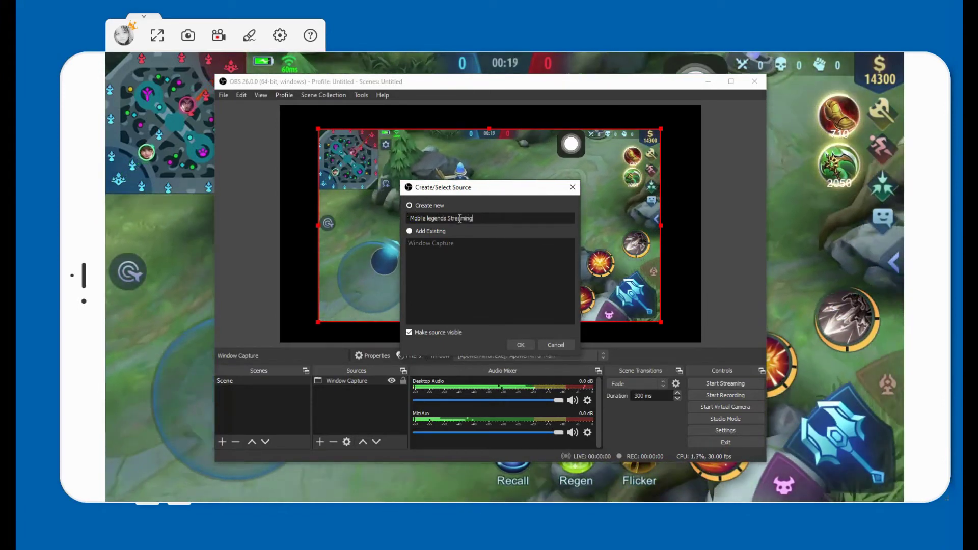
{"action": "type", "text": "ng"}
Set the window capture to '[ApowerMirror.exe]: ApowerMirror Main'.
{"action": "left_click", "coordinate": [520, 346]}
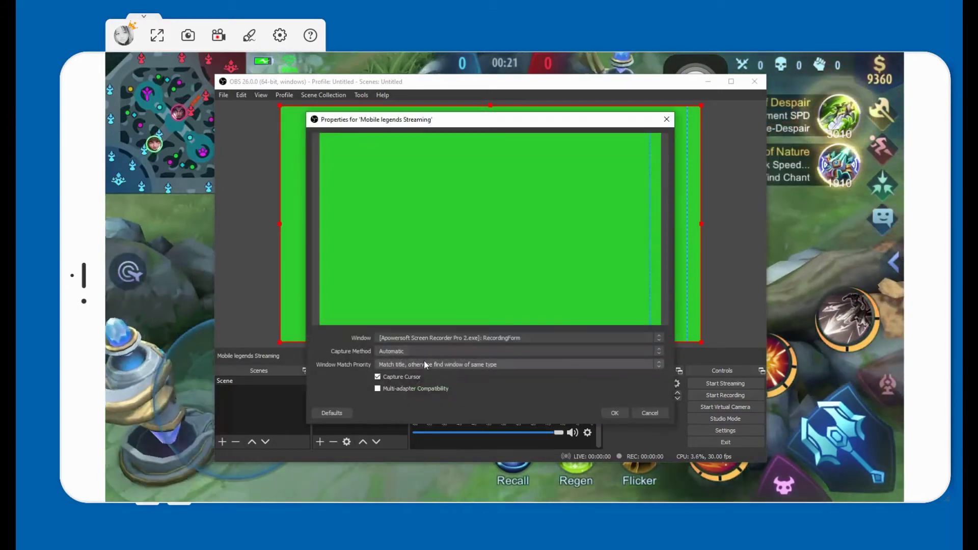
{"action": "left_click", "coordinate": [398, 338]}
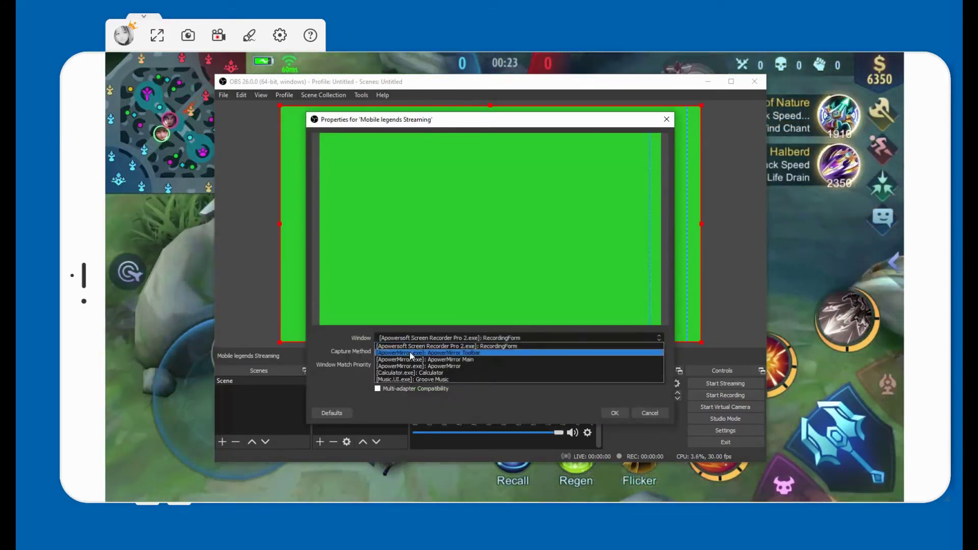
{"action": "left_click", "coordinate": [414, 358]}
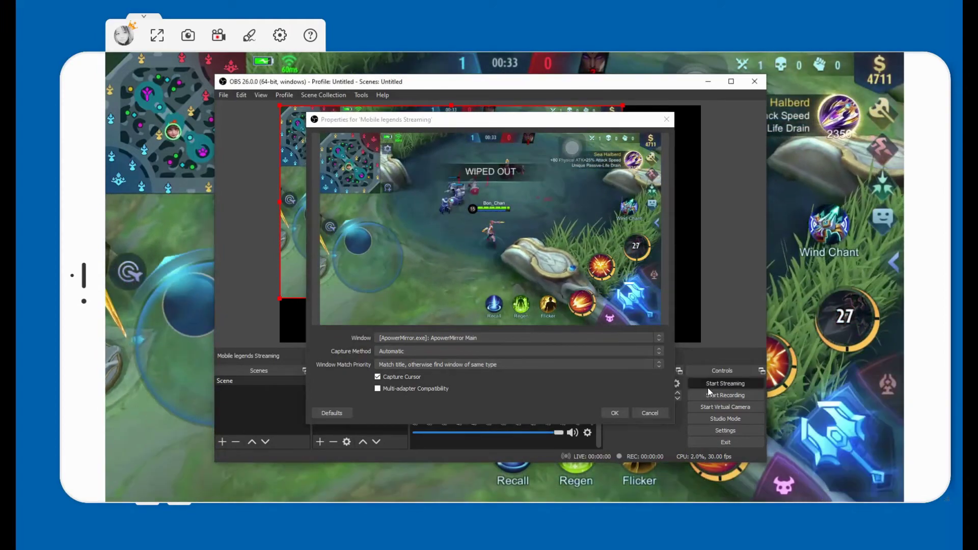
Test streaming and a short recording, then follow the Missing Stream Setup warning into stream settings.
{"action": "left_click", "coordinate": [708, 386]}
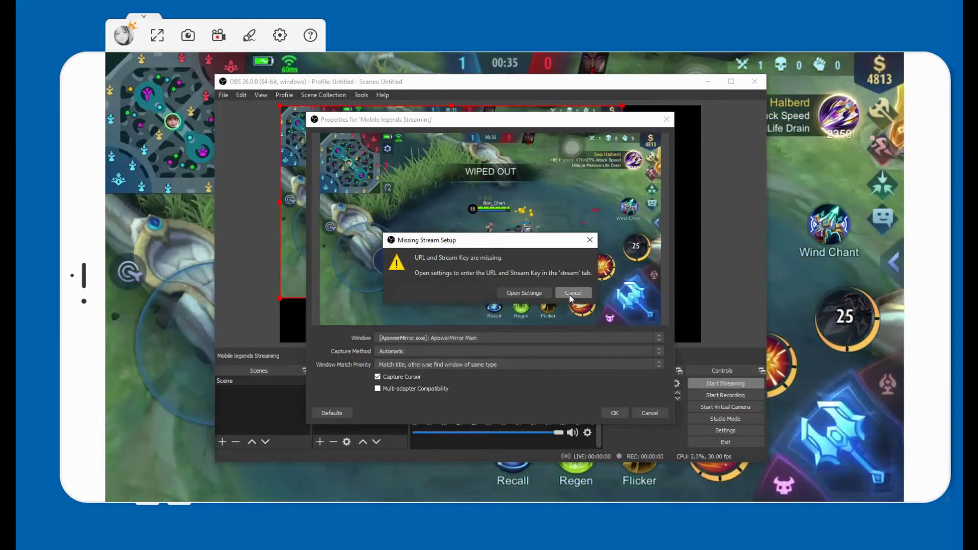
{"action": "left_click", "coordinate": [571, 294]}
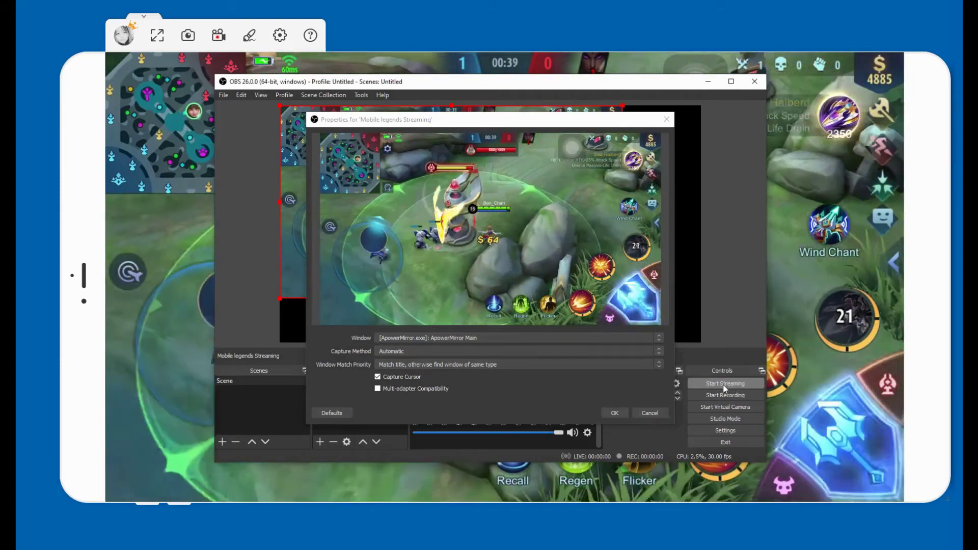
{"action": "left_click", "coordinate": [716, 397]}
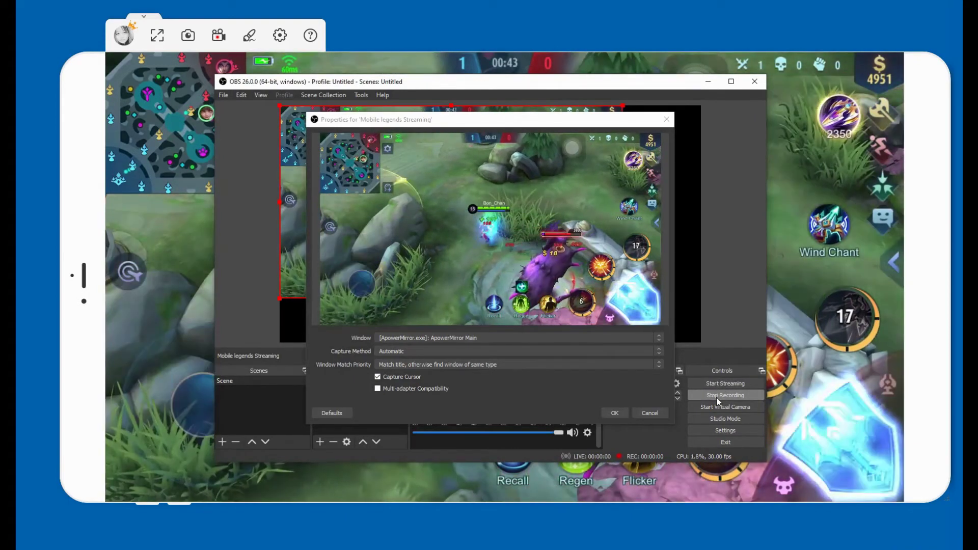
{"action": "left_click", "coordinate": [717, 397]}
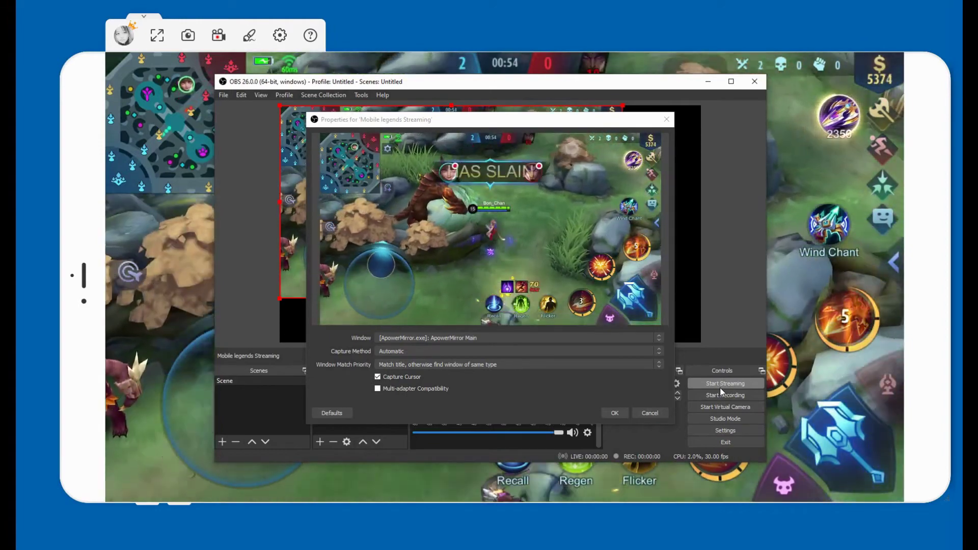
{"action": "left_click", "coordinate": [720, 386]}
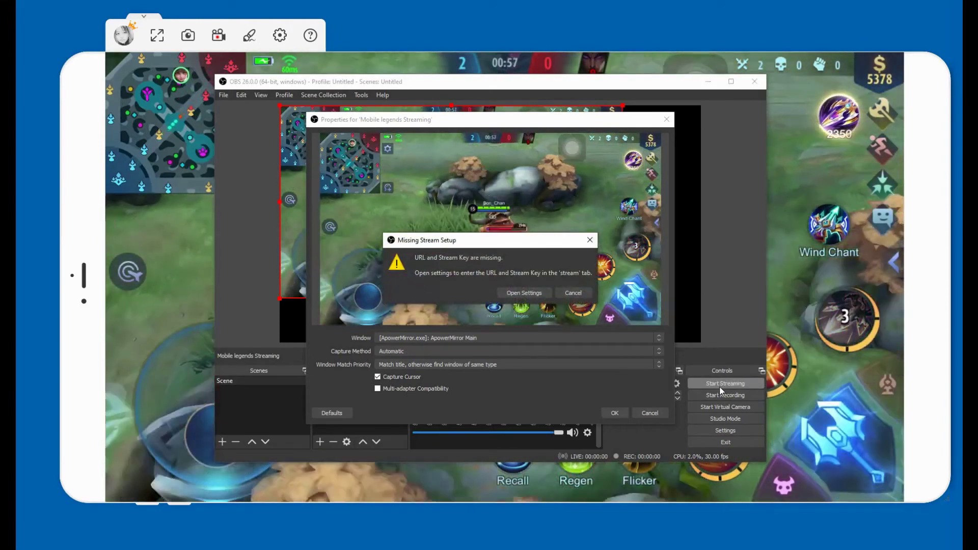
{"action": "left_click", "coordinate": [535, 295]}
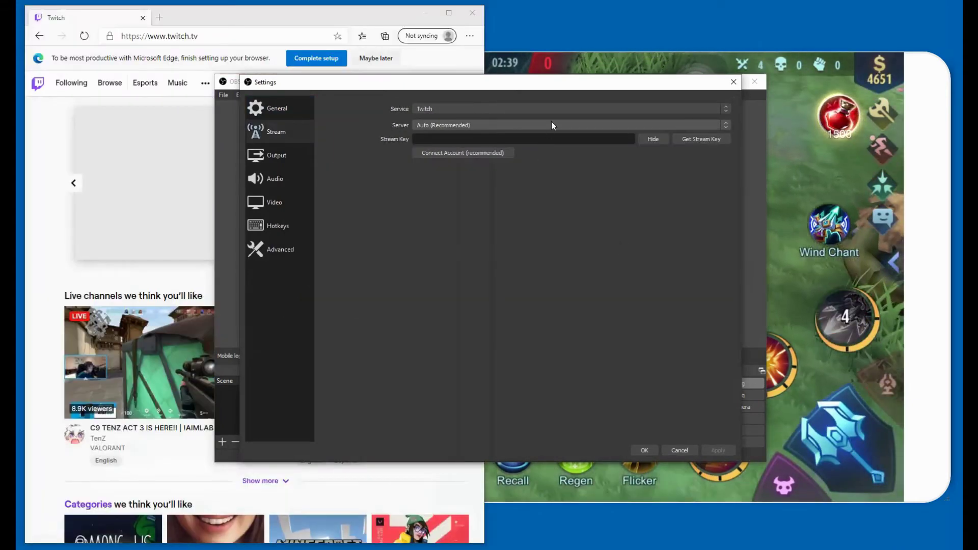
Copy the primary stream key from Twitch's Stream Key & Preferences page and return to OBS.
{"action": "left_click_drag", "start_coordinate": [368, 82], "coordinate": [520, 117]}
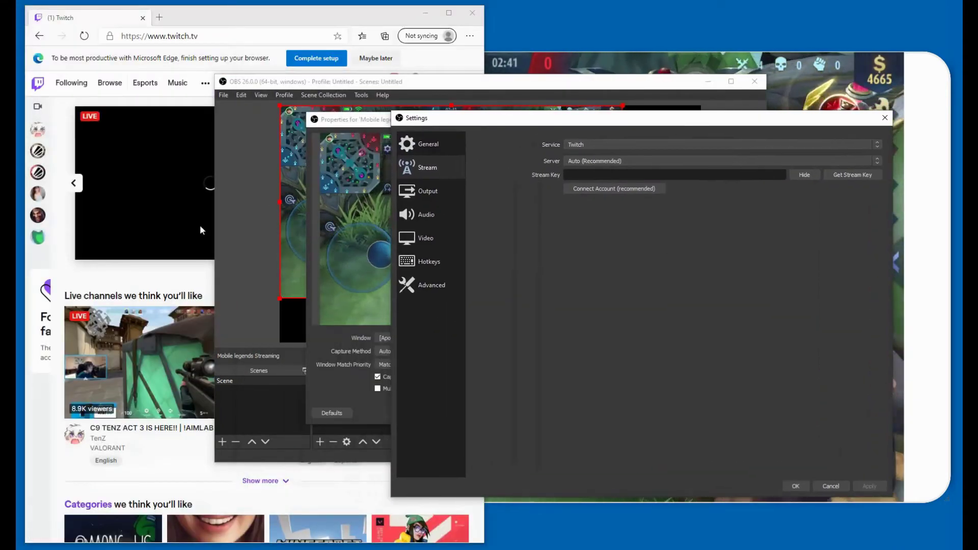
{"action": "left_click", "coordinate": [297, 76]}
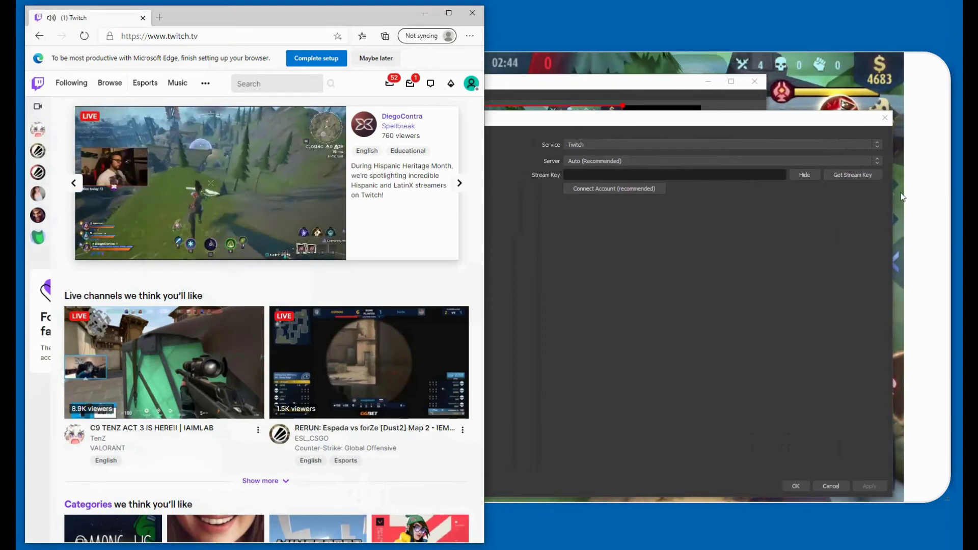
{"action": "left_click", "coordinate": [863, 174]}
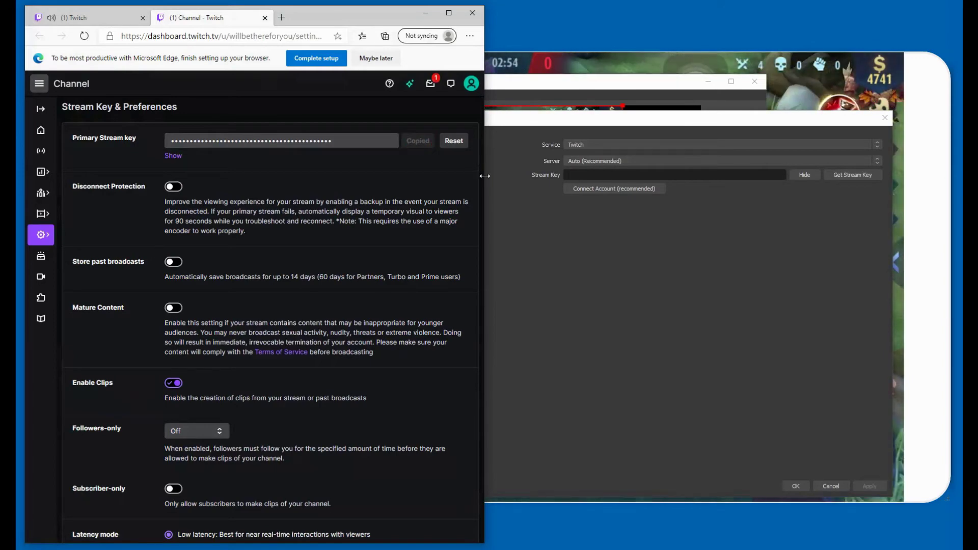
{"action": "left_click", "coordinate": [426, 16]}
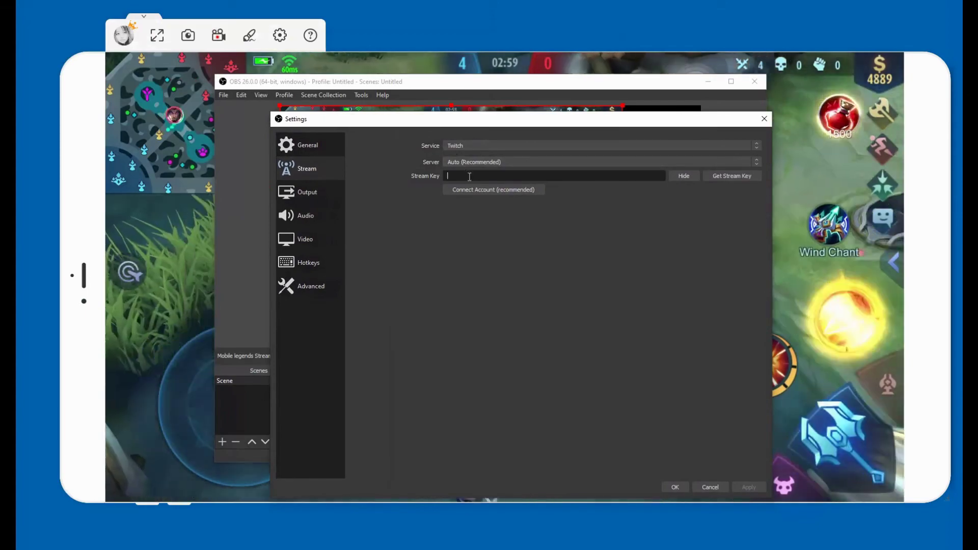
Paste the Twitch stream key into OBS stream settings, save, and start streaming live.
{"action": "key", "text": "ctrl+v"}
{"action": "key", "text": "Escape"}
{"action": "left_click", "coordinate": [499, 328]}
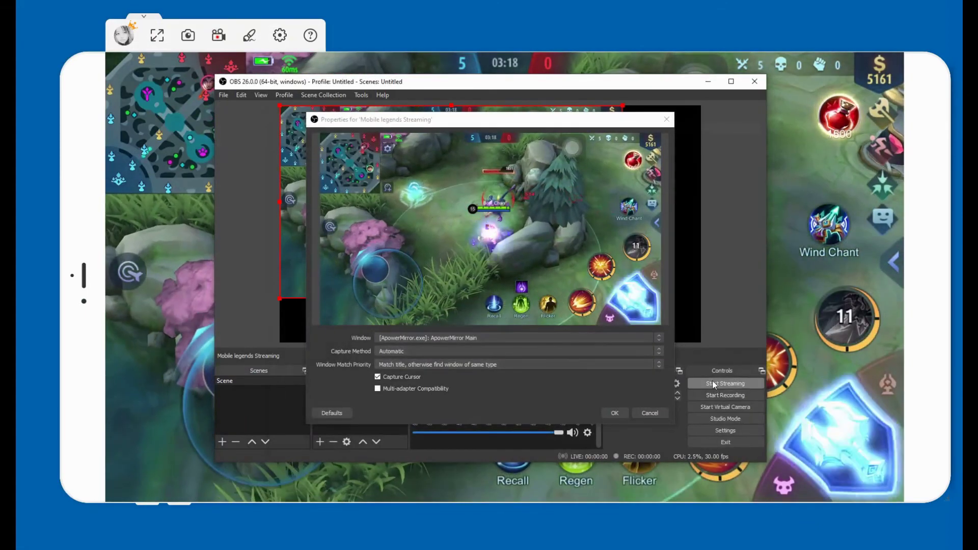
{"action": "left_click", "coordinate": [713, 383]}
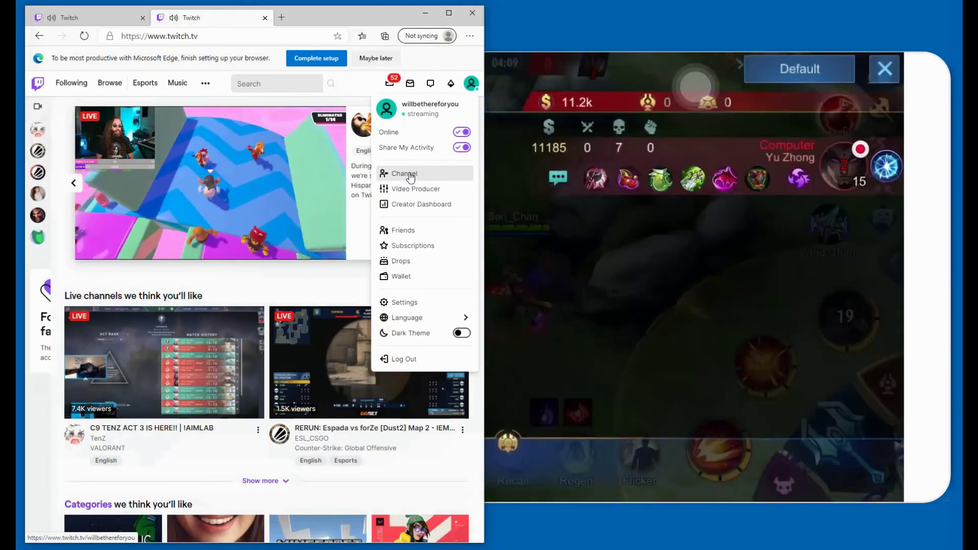
Open the willbethereforyou channel page and dismiss the profile-image tip to view the live stream.
{"action": "left_click", "coordinate": [411, 176]}
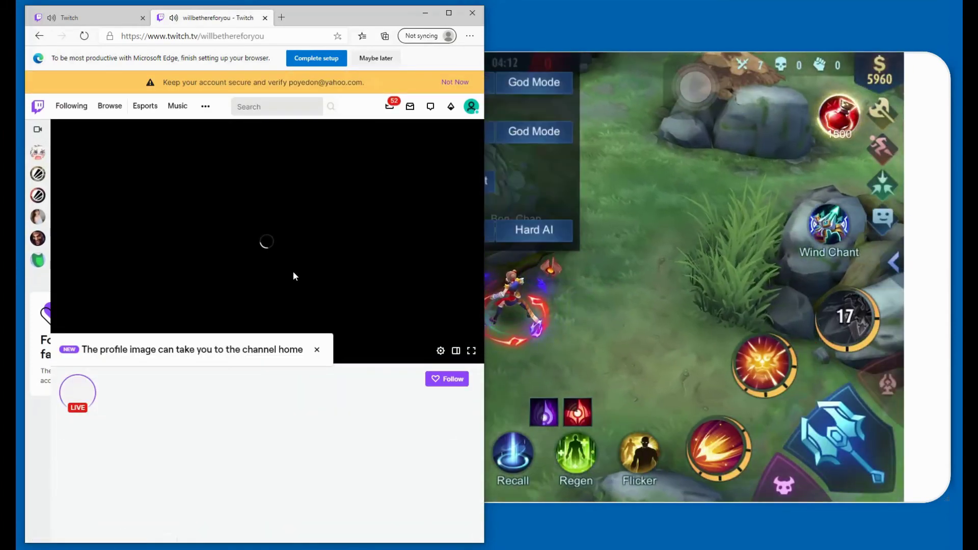
{"action": "left_click", "coordinate": [317, 351]}
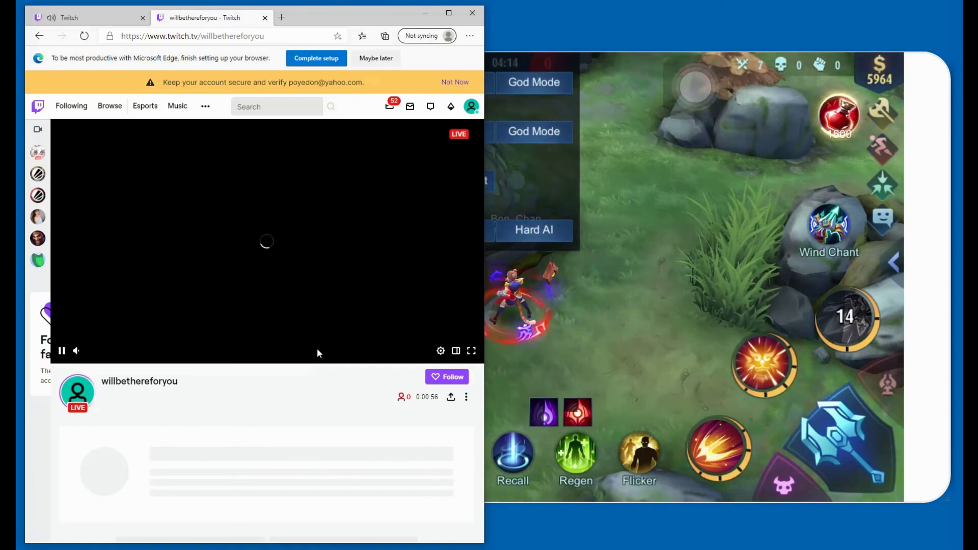